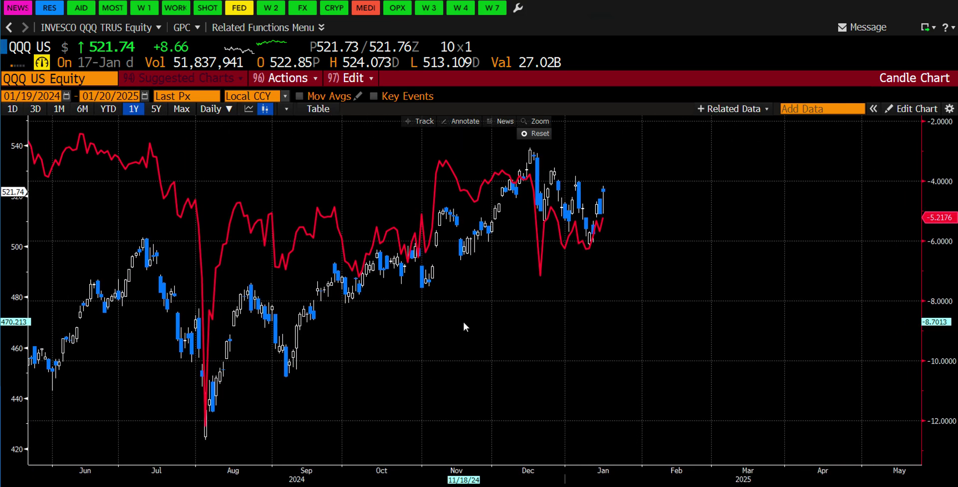
# Examine QQQ's daily candles against the red .QQQ3M25D line, focusing on November 2024 to January 2025.
pyautogui.moveTo(479, 329); pyautogui.dragTo(510, 314)
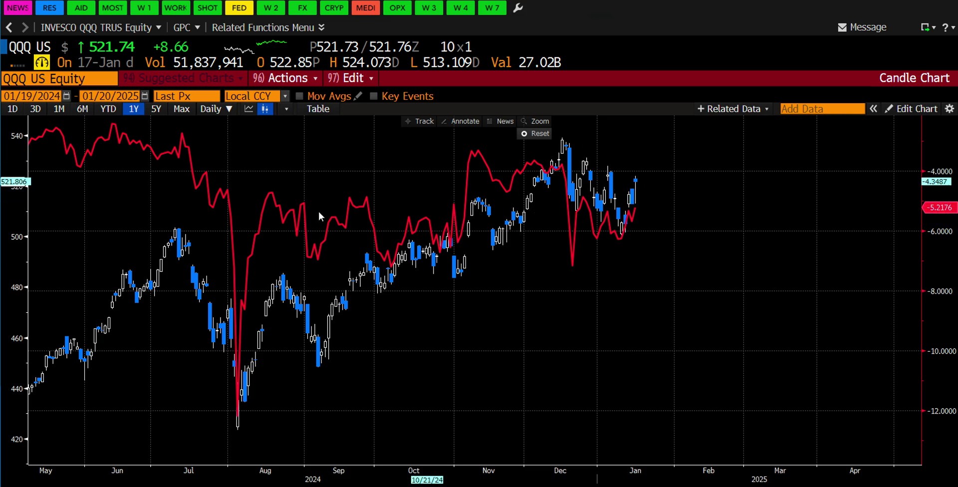
pyautogui.moveTo(492, 315)
pyautogui.mouseDown()
pyautogui.moveTo(501, 302)
pyautogui.moveTo(488, 327)
pyautogui.mouseUp()
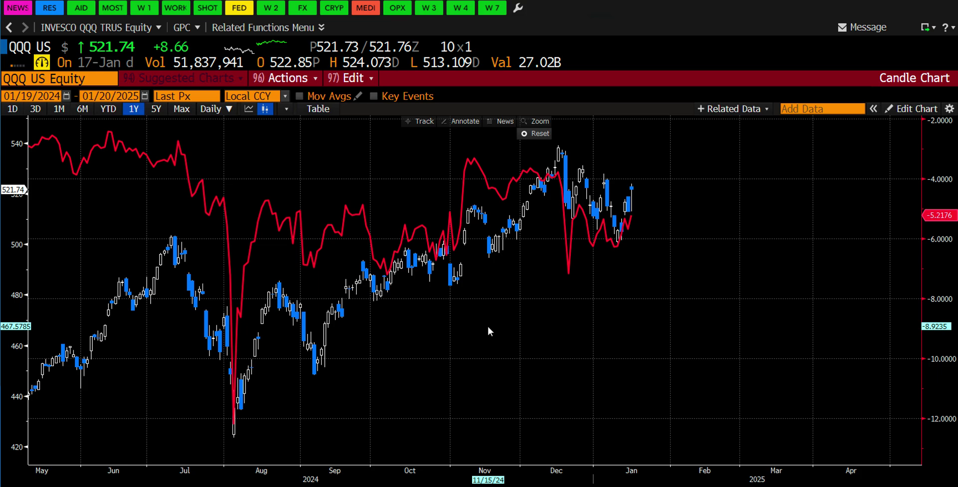
pyautogui.moveTo(455, 294); pyautogui.dragTo(427, 298)
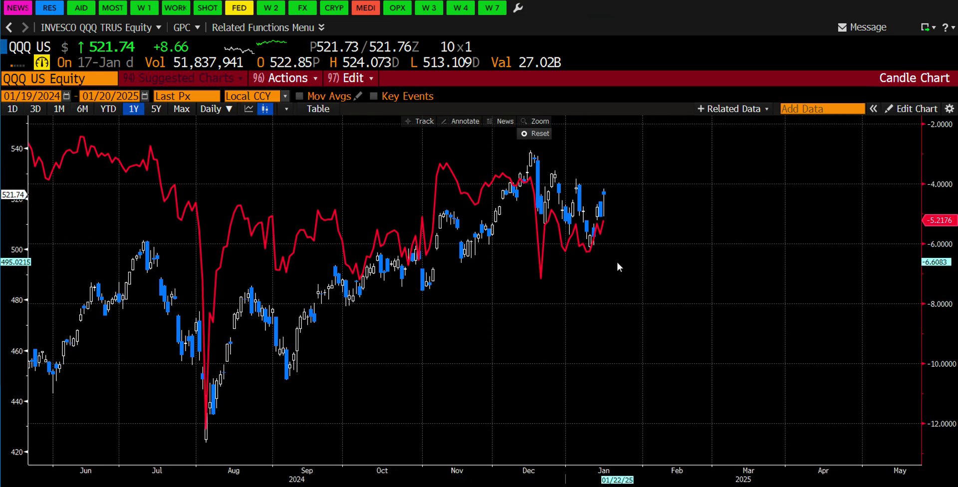
pyautogui.moveTo(613, 286); pyautogui.dragTo(571, 279)
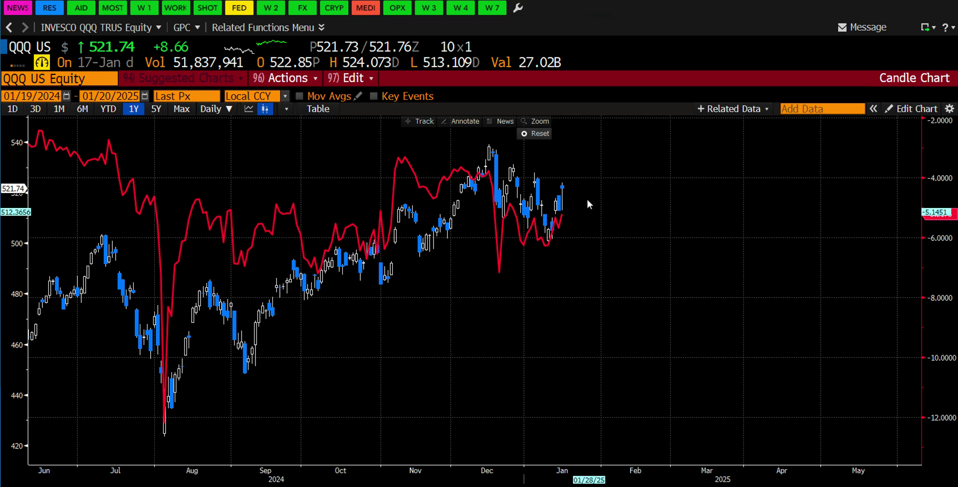
pyautogui.moveTo(552, 274); pyautogui.dragTo(521, 269)
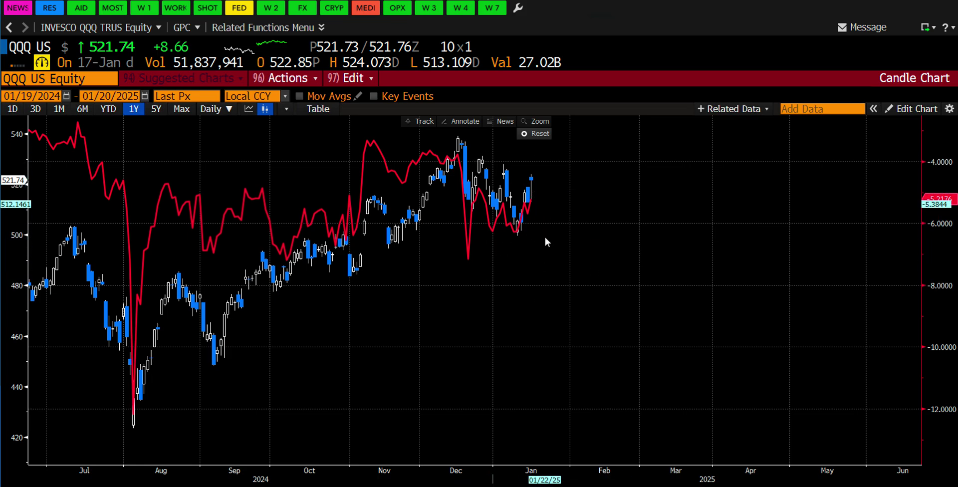
pyautogui.moveTo(448, 261); pyautogui.dragTo(399, 289)
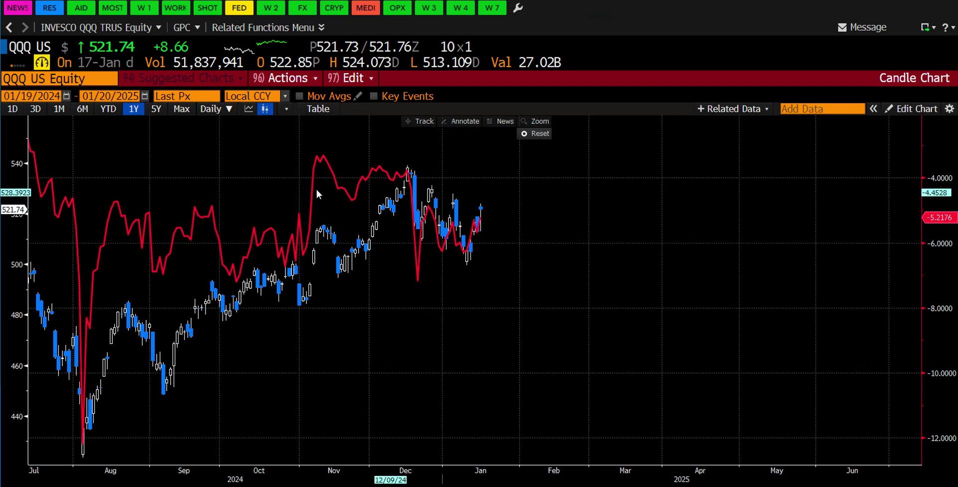
pyautogui.moveTo(532, 293); pyautogui.dragTo(586, 246)
pyautogui.moveTo(502, 285); pyautogui.dragTo(557, 320)
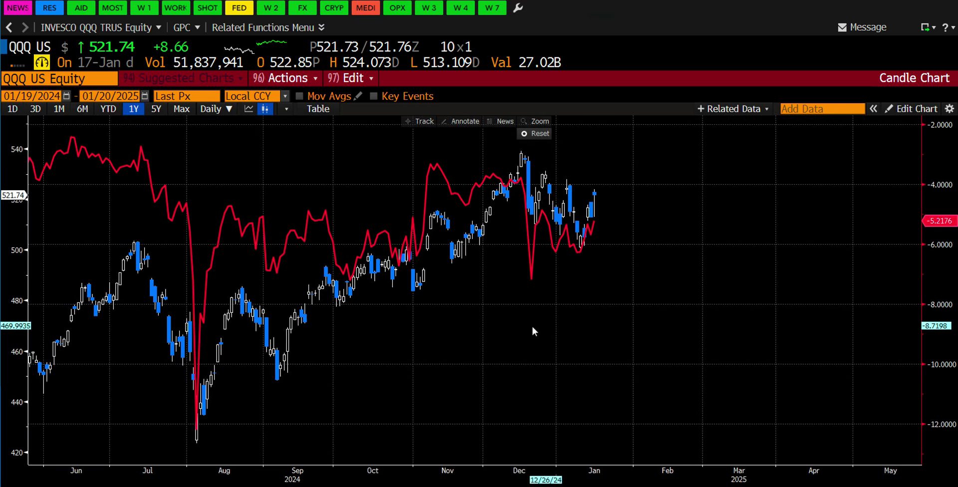
pyautogui.moveTo(427, 287); pyautogui.dragTo(491, 272)
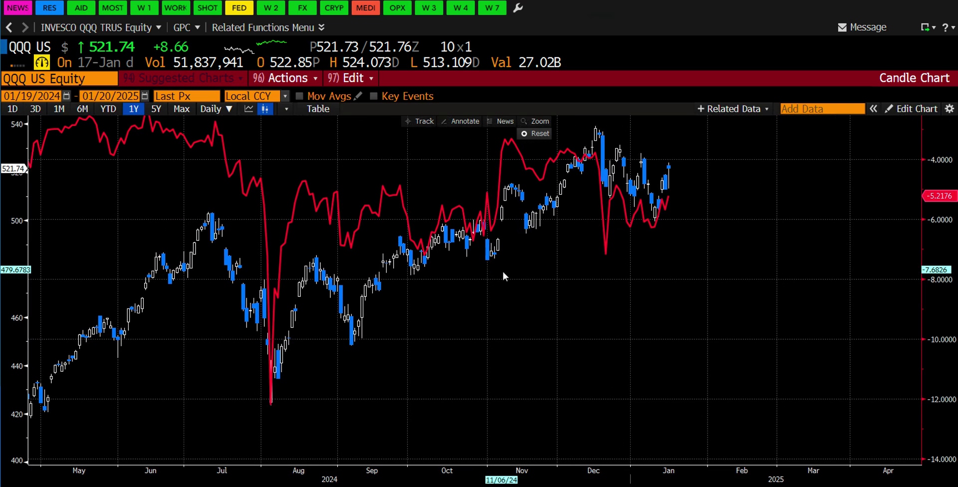
# Examine how the red .QQQ3M25D line tracked QQQ through the March to September 2024 price action, including the August low.
pyautogui.moveTo(488, 301); pyautogui.dragTo(537, 295)
pyautogui.moveTo(404, 337); pyautogui.dragTo(462, 298)
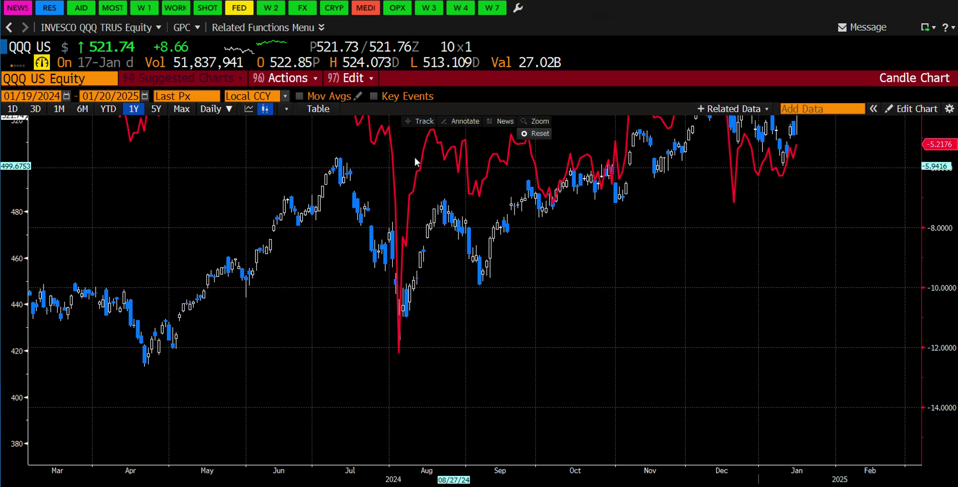
pyautogui.moveTo(492, 298); pyautogui.dragTo(472, 374)
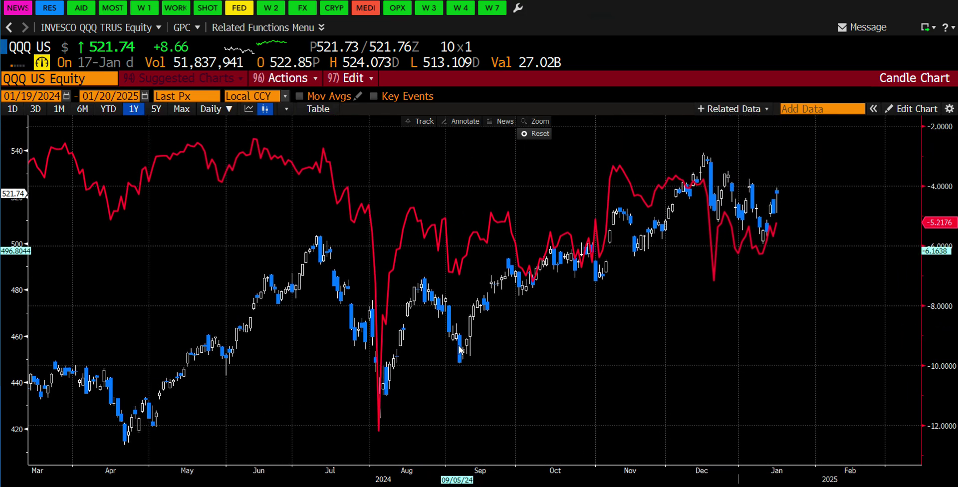
pyautogui.moveTo(527, 358); pyautogui.dragTo(546, 333)
pyautogui.moveTo(440, 224); pyautogui.dragTo(438, 232)
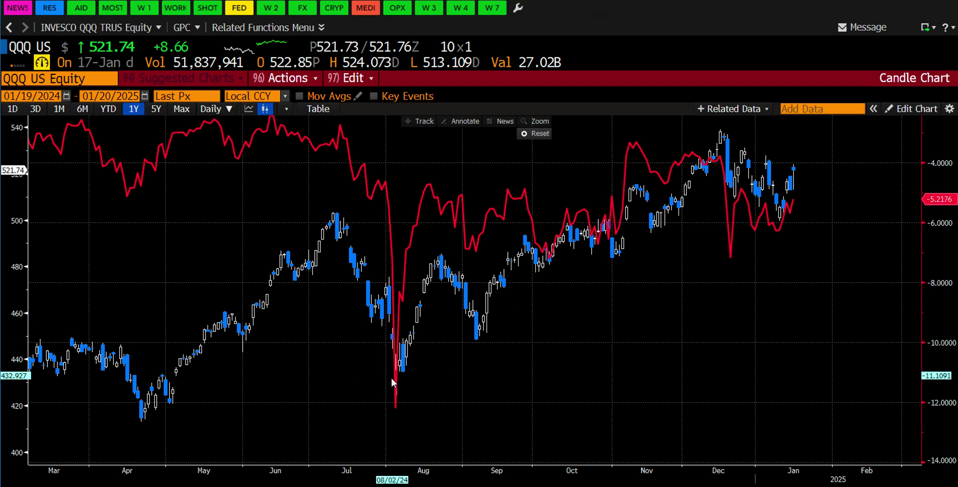
pyautogui.moveTo(429, 343); pyautogui.dragTo(402, 345)
pyautogui.moveTo(489, 361); pyautogui.dragTo(512, 334)
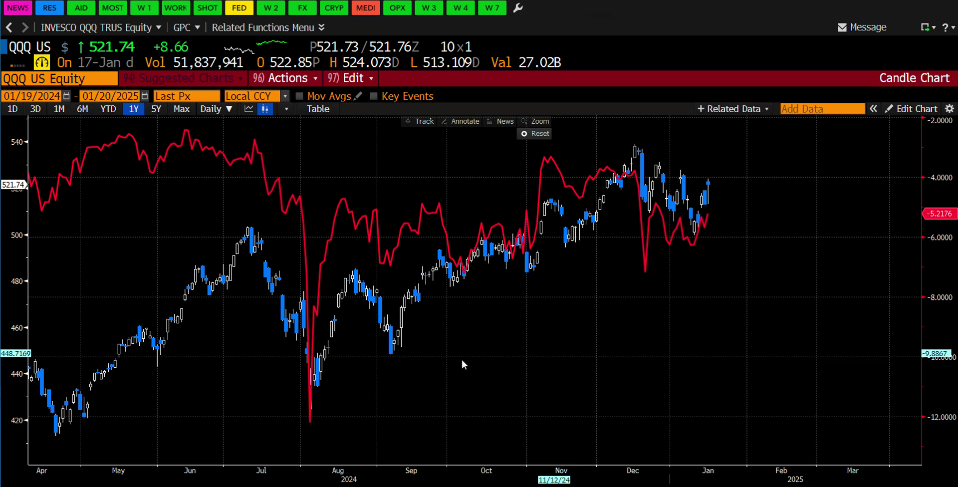
pyautogui.moveTo(449, 352); pyautogui.dragTo(526, 332)
pyautogui.moveTo(284, 359); pyautogui.dragTo(307, 379)
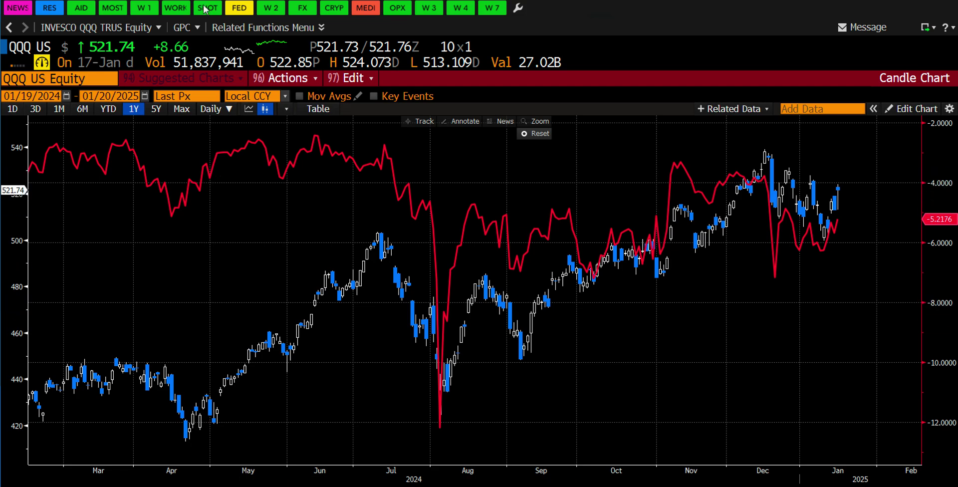
# Open the MAJOR ETFs worksheet and review its flow signal, potential shift, open interest and OTM skew columns.
pyautogui.click(460, 8)
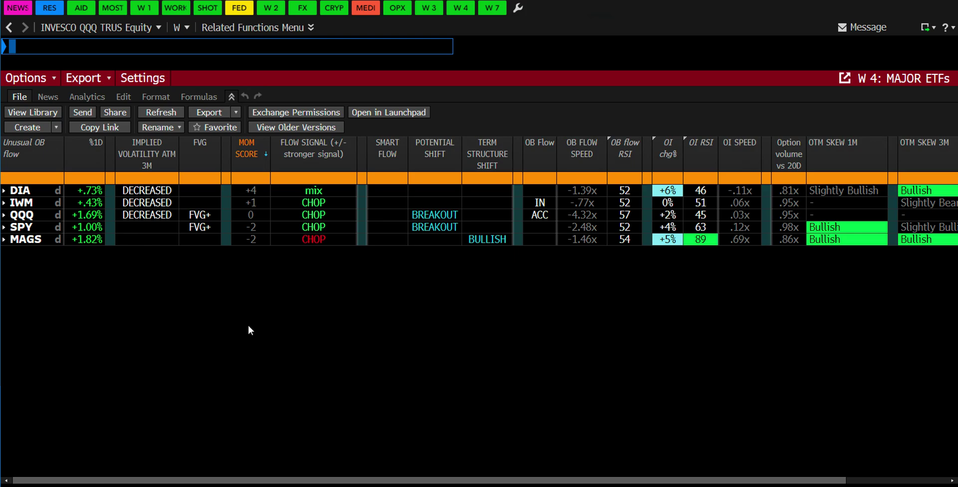
pyautogui.moveTo(499, 480); pyautogui.dragTo(606, 478)
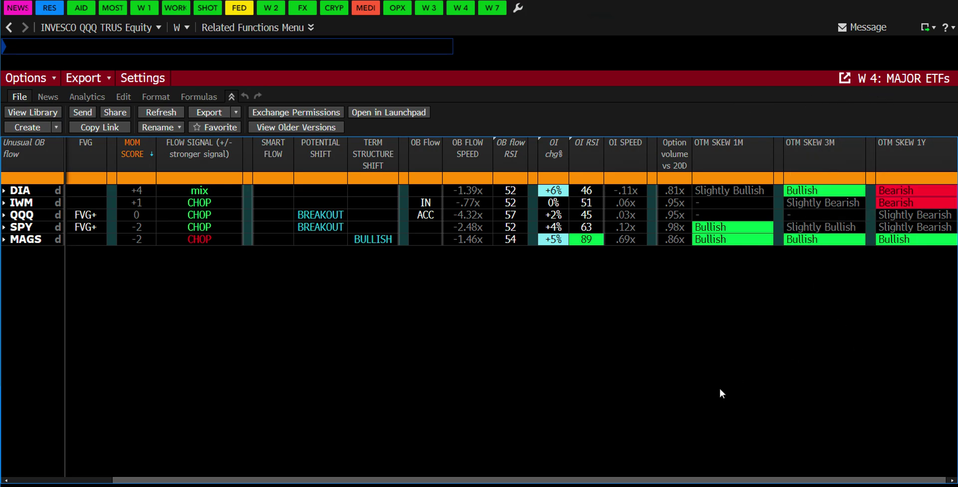
pyautogui.moveTo(663, 480); pyautogui.dragTo(655, 480)
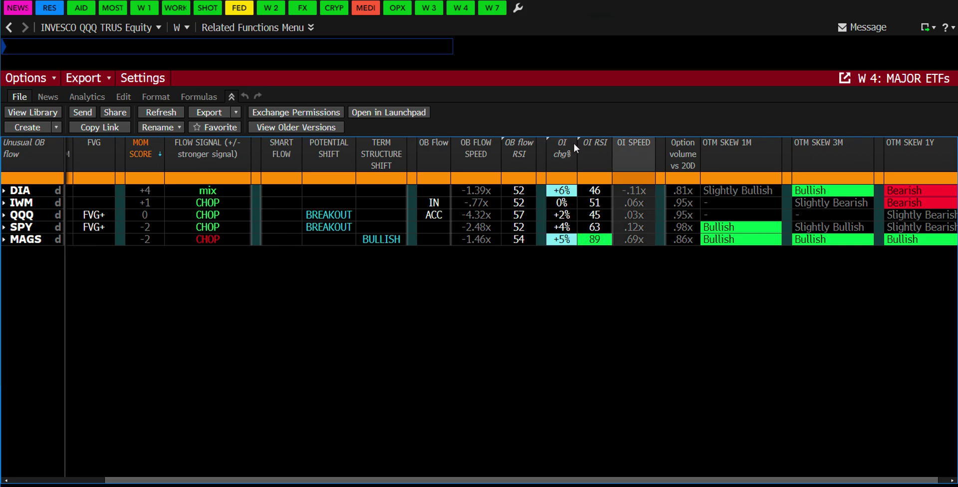
pyautogui.moveTo(583, 480); pyautogui.dragTo(534, 482)
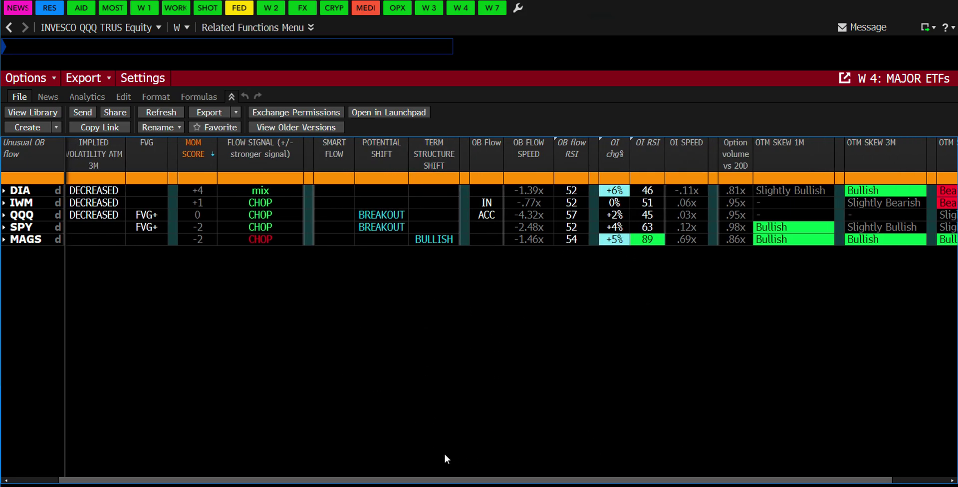
pyautogui.moveTo(444, 480); pyautogui.dragTo(404, 409)
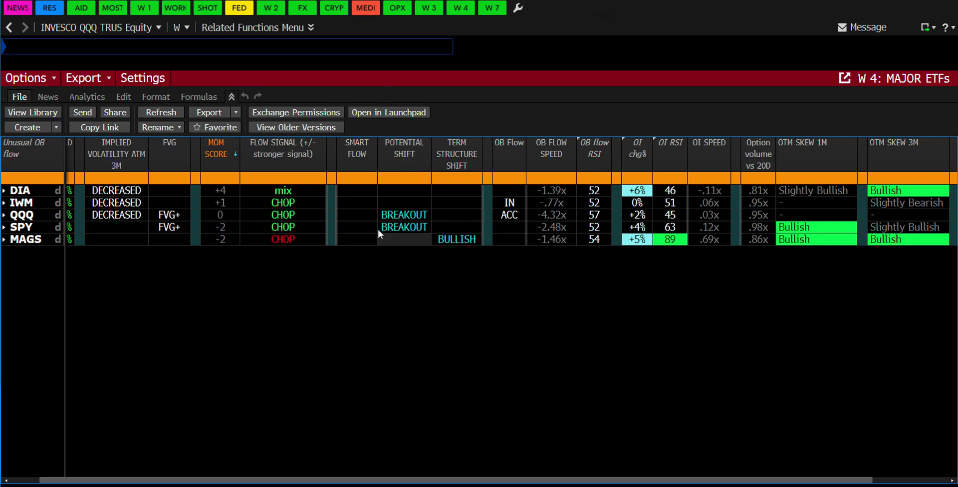
pyautogui.moveTo(419, 482); pyautogui.dragTo(392, 482)
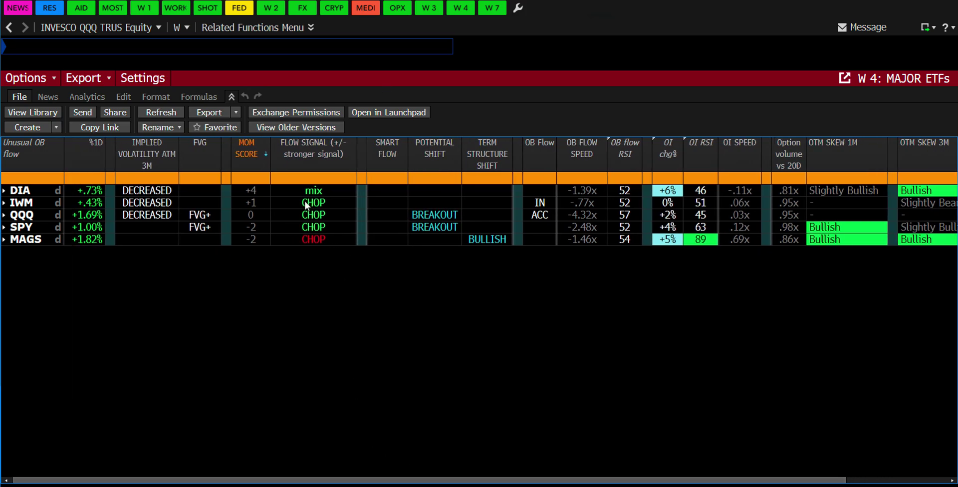
pyautogui.moveTo(501, 481); pyautogui.dragTo(687, 426)
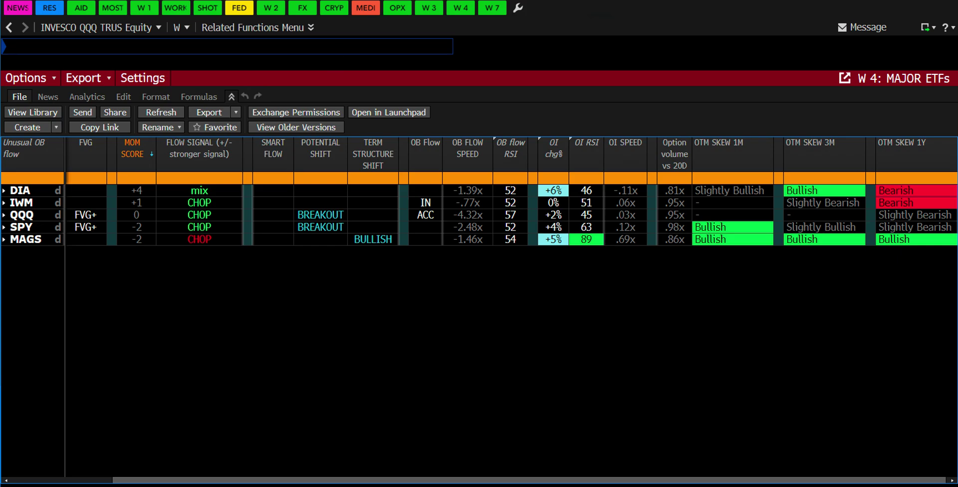
# Open the TMAD SCANNER ETF worksheet and review its US equities list across to the 1Y OTM skew column.
pyautogui.click(144, 7)
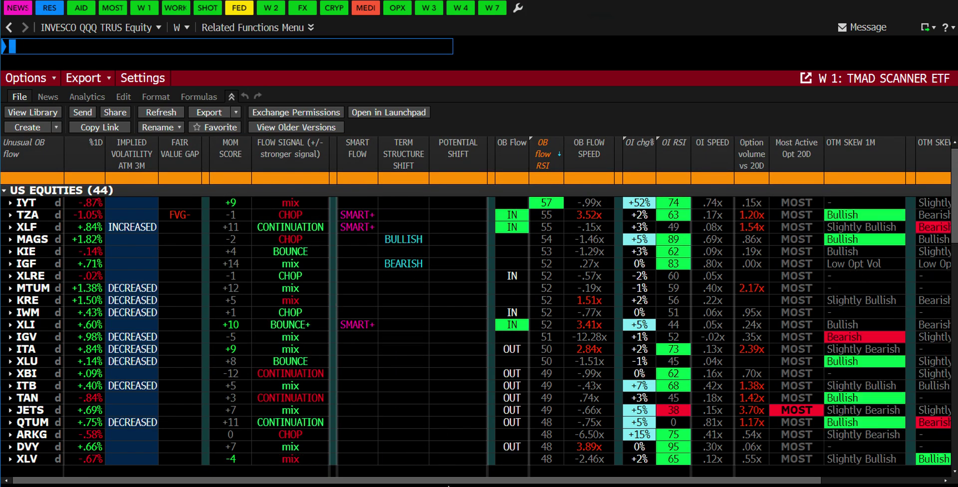
pyautogui.click(115, 376)
pyautogui.scroll(-2, 115, 375)
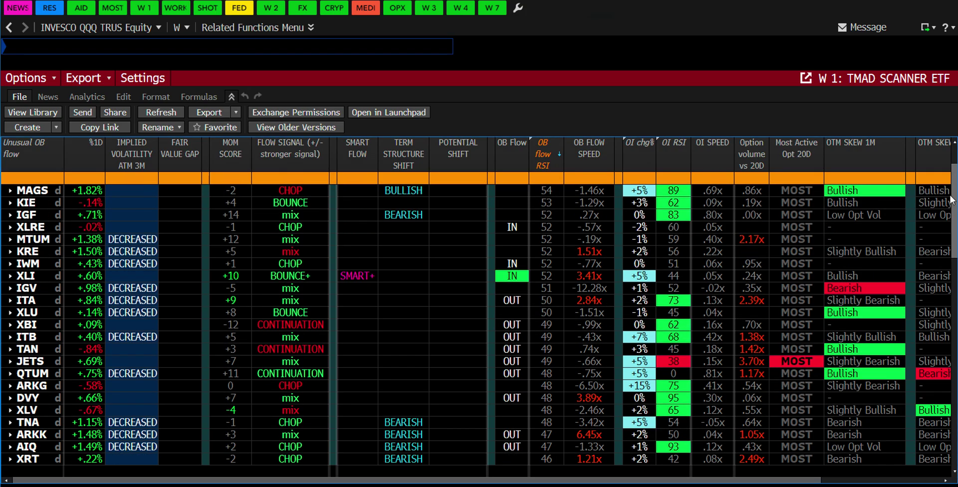
pyautogui.moveTo(466, 482); pyautogui.dragTo(583, 481)
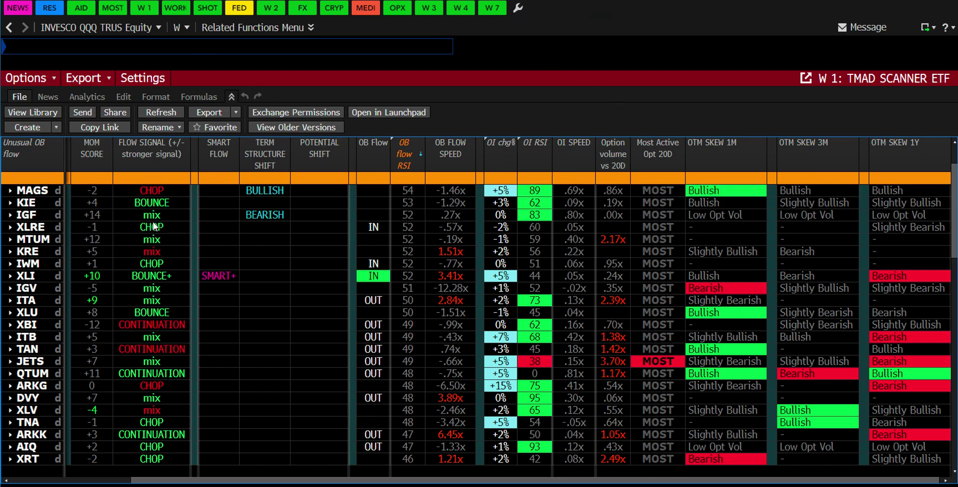
# Return to the QQQ candle chart with the GPC function and examine the recent price action against the red line.
pyautogui.write('GPC')
pyautogui.press('Return')
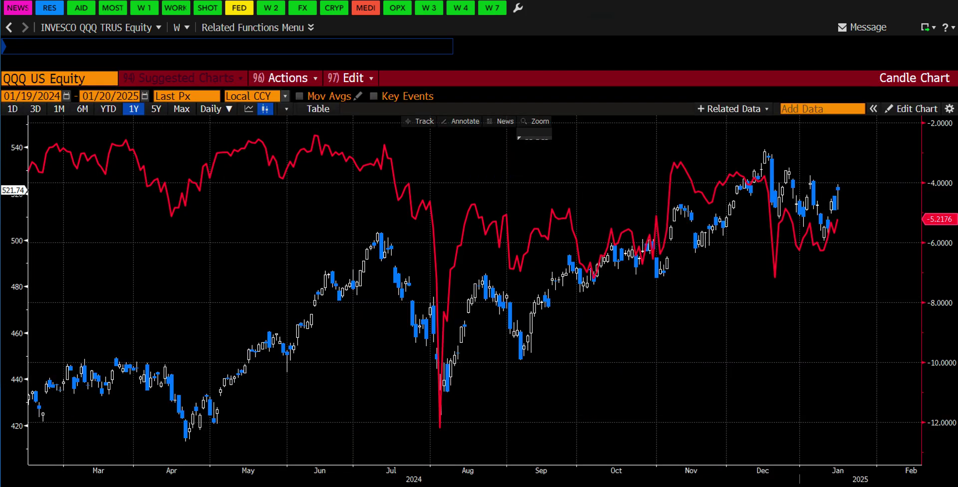
pyautogui.moveTo(640, 339); pyautogui.dragTo(454, 359)
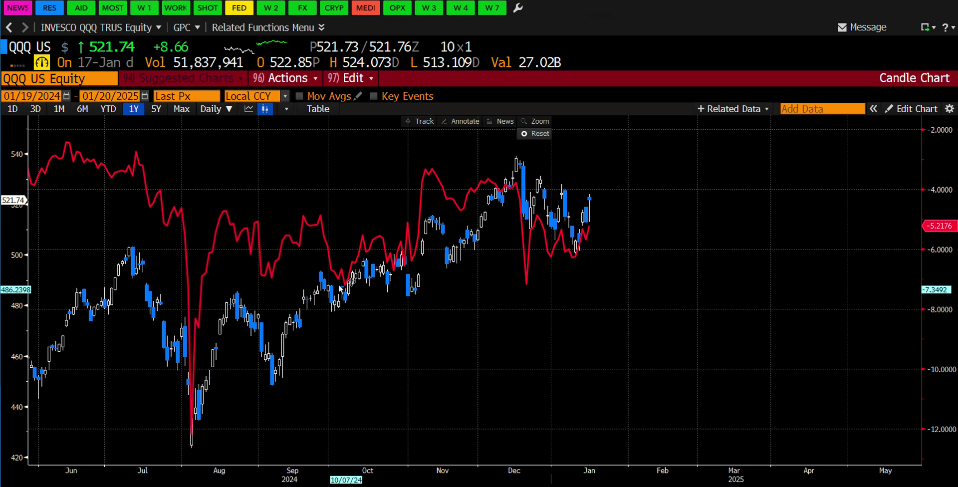
pyautogui.moveTo(615, 346); pyautogui.dragTo(534, 385)
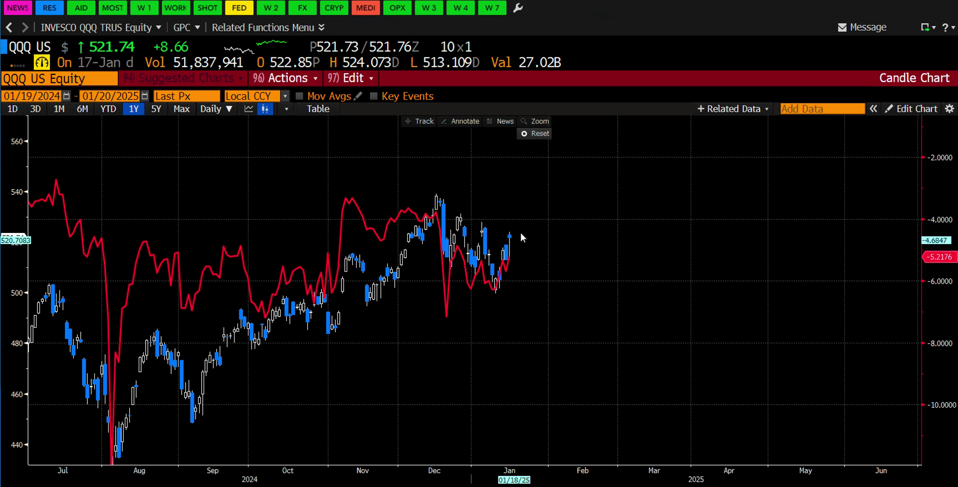
pyautogui.moveTo(542, 238); pyautogui.dragTo(523, 321)
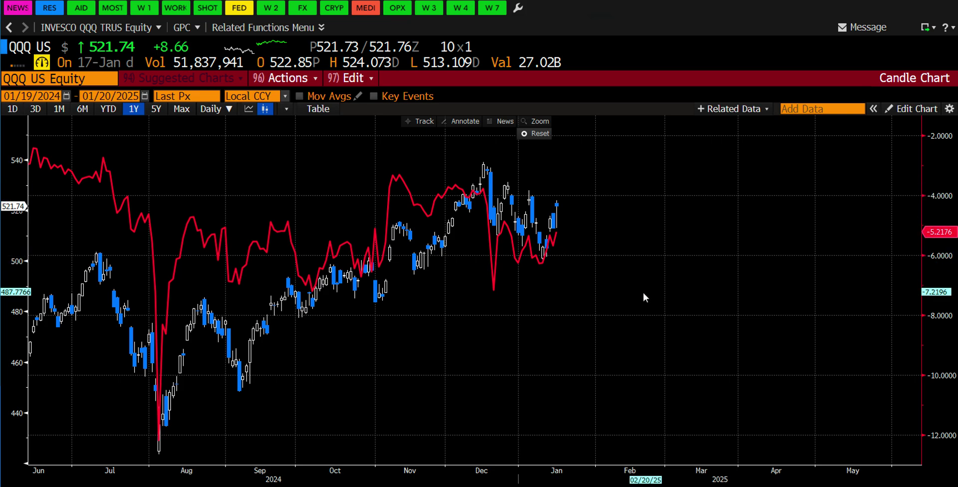
pyautogui.moveTo(541, 278); pyautogui.dragTo(528, 334)
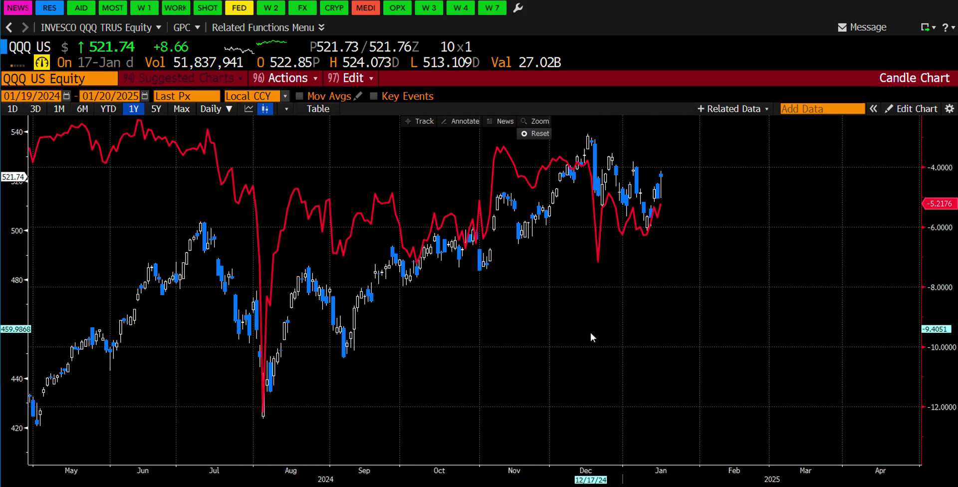
pyautogui.moveTo(591, 332); pyautogui.dragTo(582, 334)
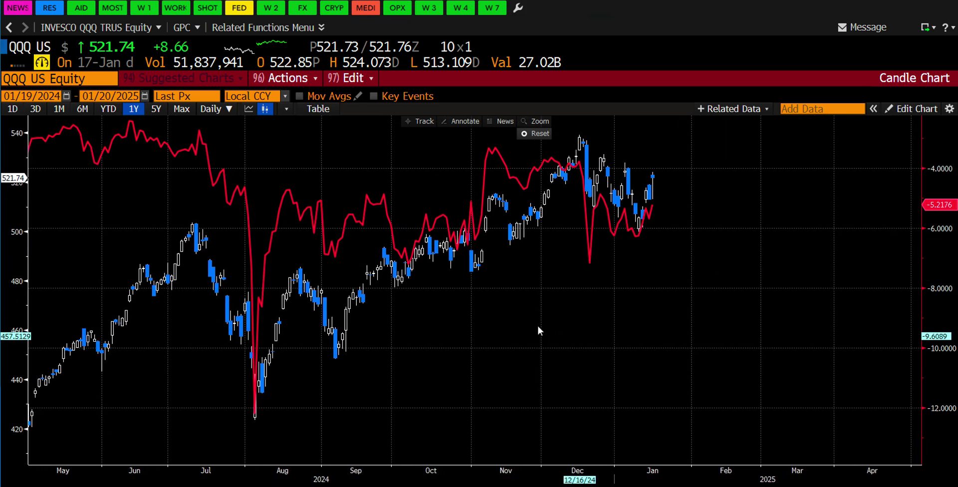
# Add the USD HY All Sectors OAS series (USOHHYTO Index) to the chart and place it in its own panel below the price.
pyautogui.click(797, 114)
pyautogui.write('hy oas')
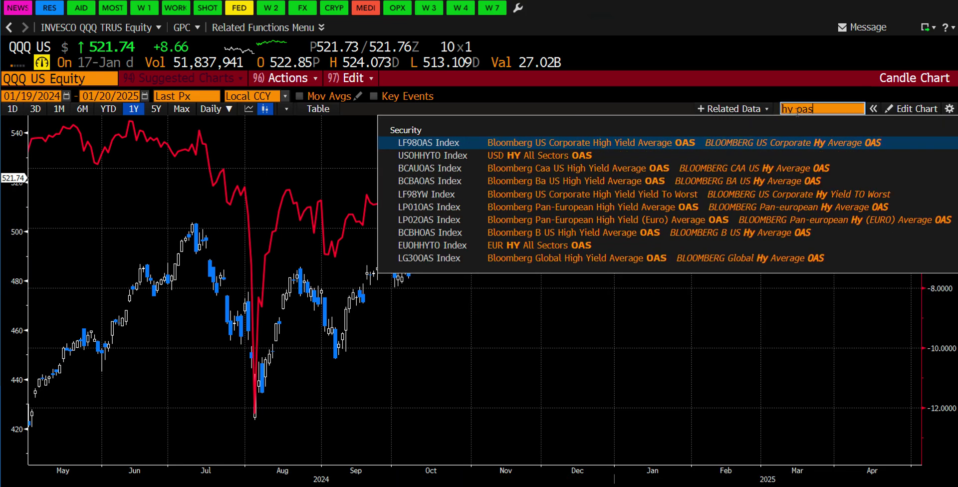
pyautogui.click(539, 156)
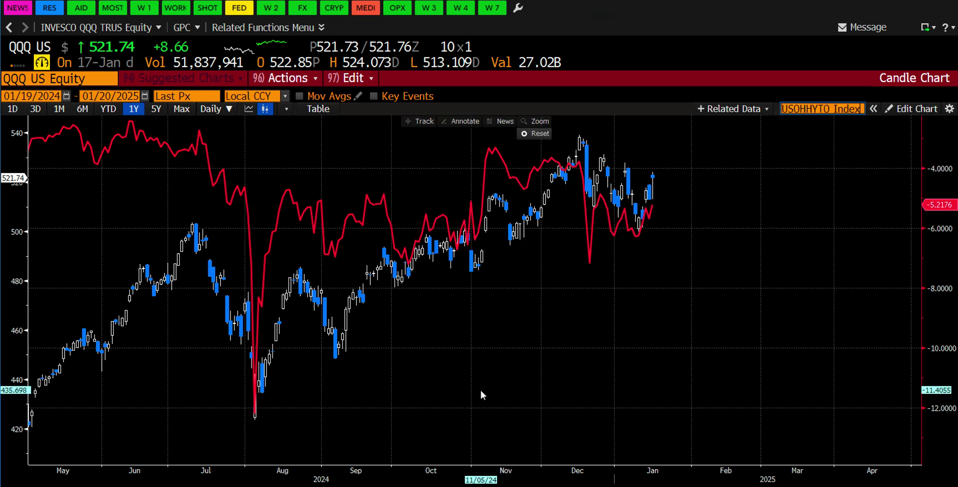
pyautogui.moveTo(655, 341); pyautogui.dragTo(574, 361)
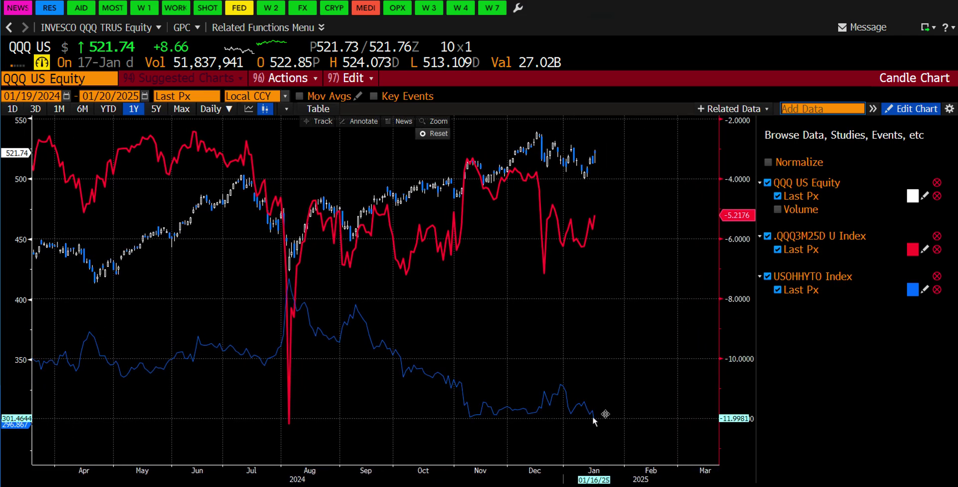
pyautogui.moveTo(632, 359); pyautogui.dragTo(615, 343)
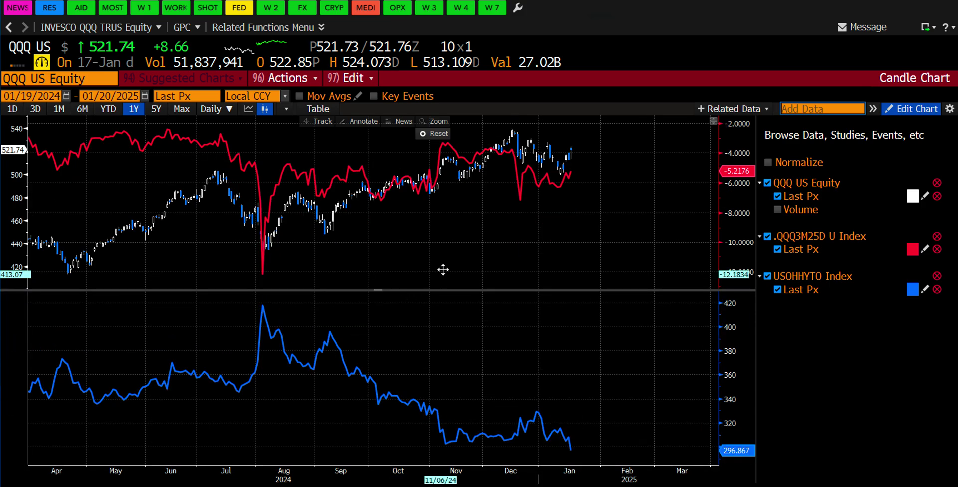
# Set the chart's range to 5Y and zoom in on the stretch from early 2024 to January 2025.
pyautogui.moveTo(440, 272); pyautogui.dragTo(468, 261)
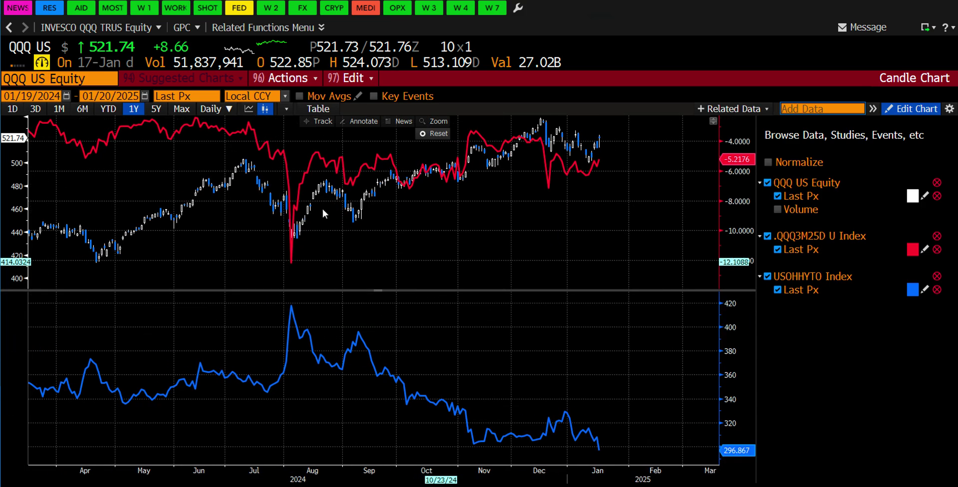
pyautogui.click(152, 110)
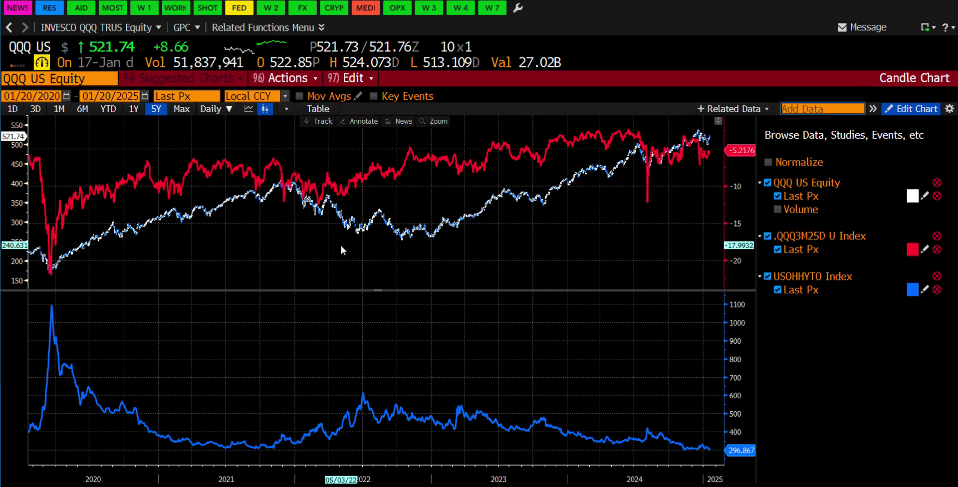
pyautogui.moveTo(564, 255); pyautogui.dragTo(519, 256)
pyautogui.click(439, 121)
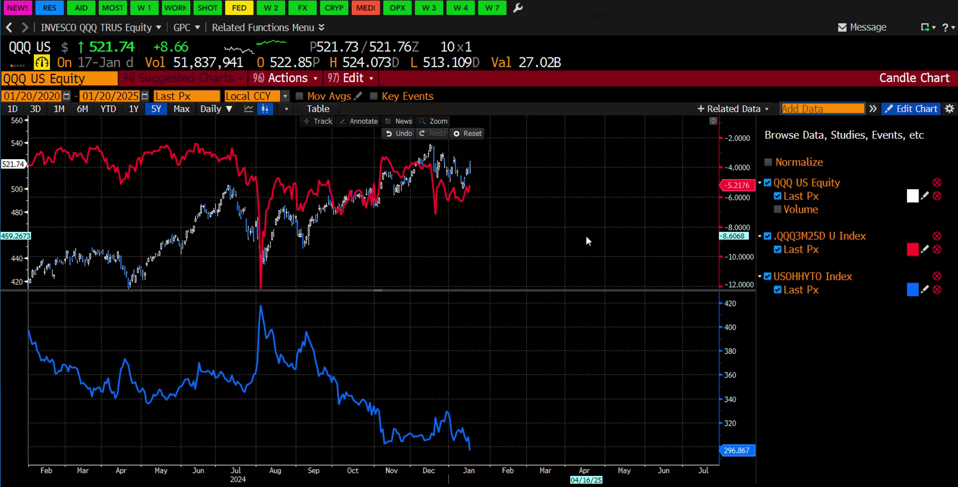
pyautogui.moveTo(370, 242); pyautogui.dragTo(409, 237)
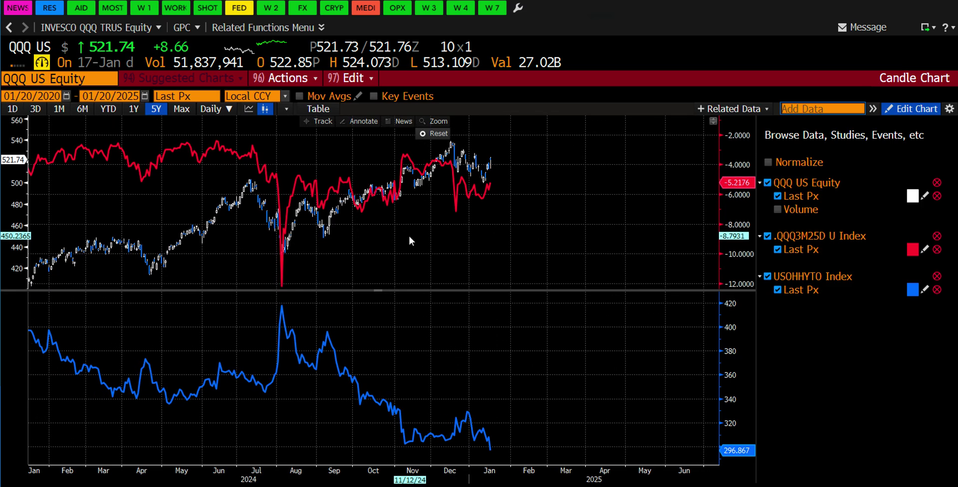